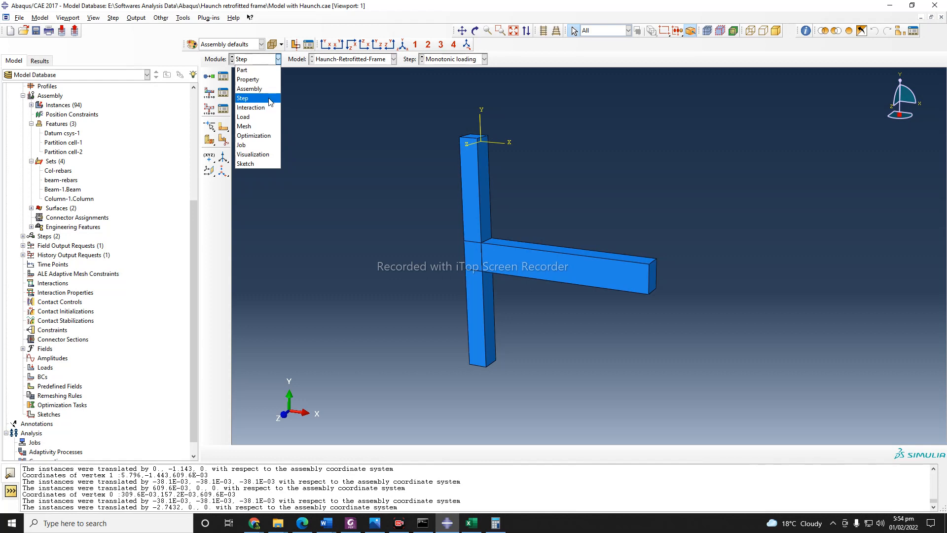
# Step: Switch the assembly work to the Interaction module
pyautogui.click(319, 164)
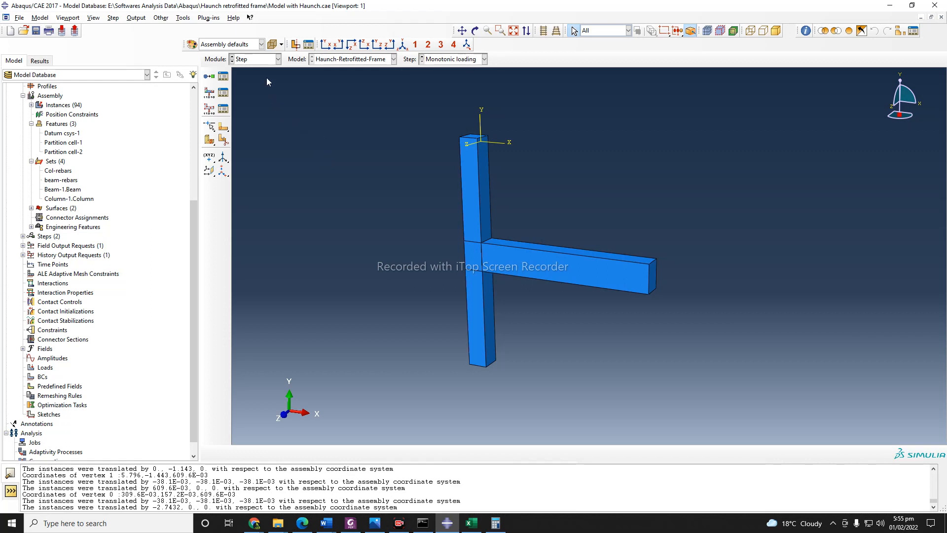
pyautogui.click(262, 60)
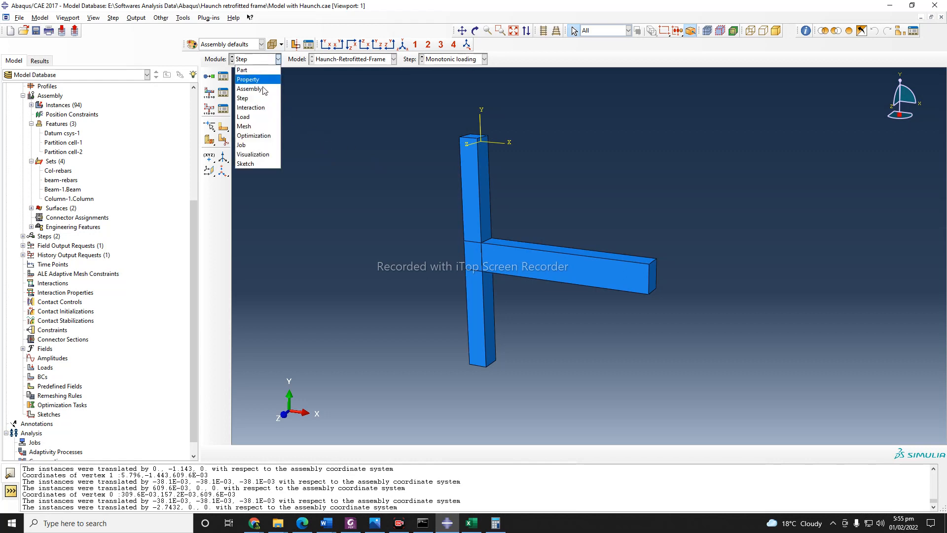
pyautogui.click(258, 108)
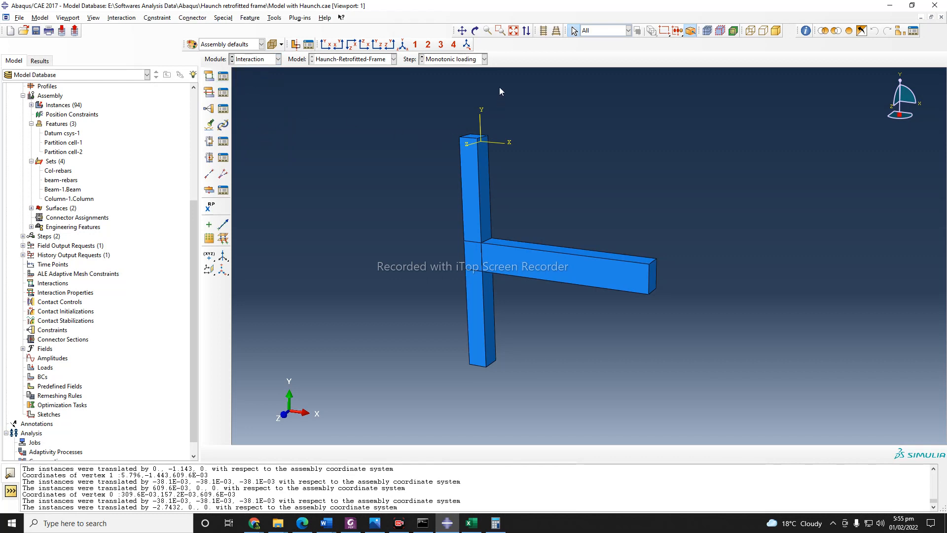
# Step: Examine the joint where the beam meets the column from a rotated, closer view
pyautogui.click(475, 30)
pyautogui.moveTo(583, 290); pyautogui.dragTo(595, 293)
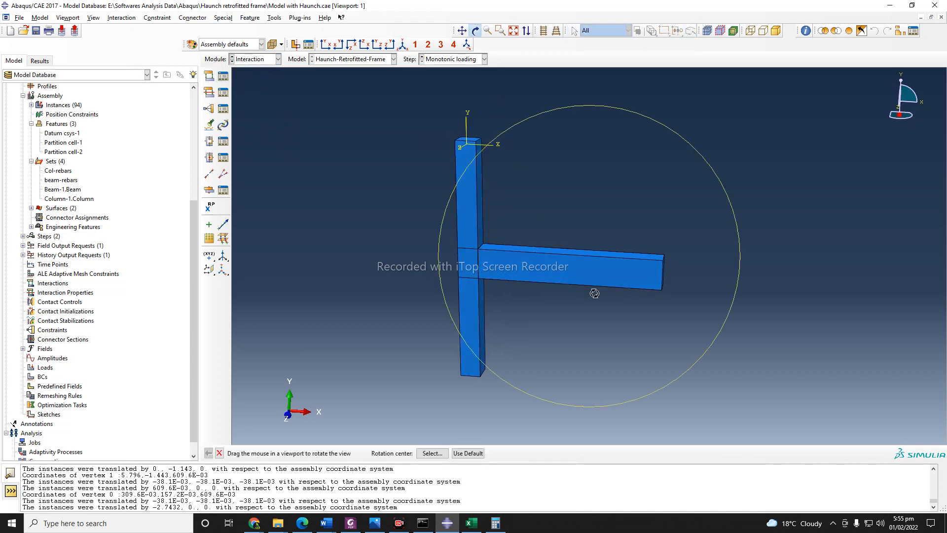
pyautogui.click(219, 453)
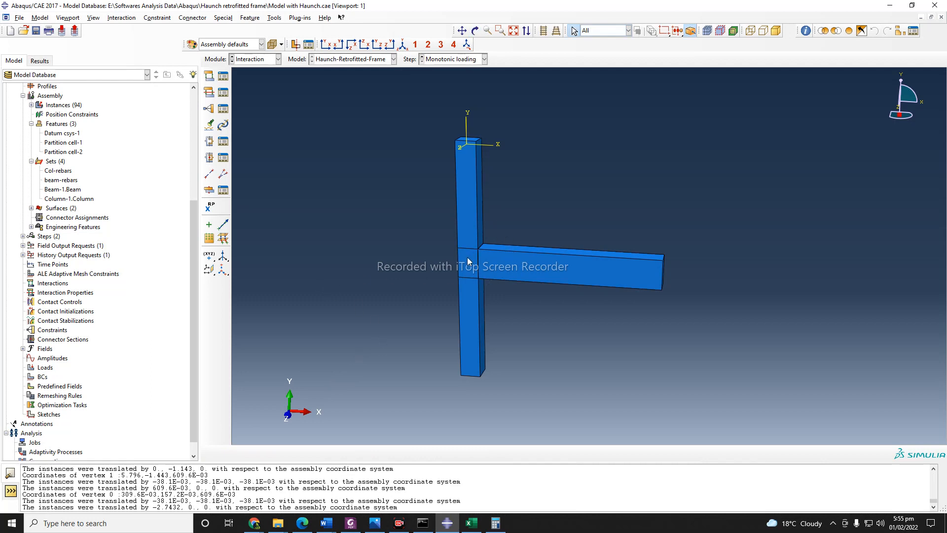
pyautogui.click(478, 264)
pyautogui.click(474, 246)
pyautogui.scroll(1, 702, 251)
pyautogui.scroll(-2, 585, 318)
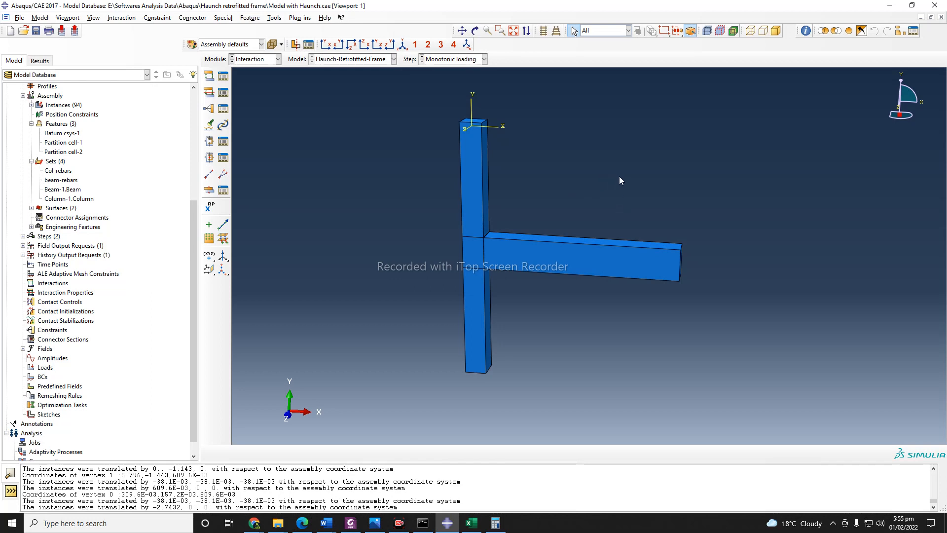
pyautogui.moveTo(619, 176); pyautogui.dragTo(628, 357)
pyautogui.click(785, 294)
pyautogui.click(475, 30)
pyautogui.moveTo(505, 296); pyautogui.dragTo(499, 251)
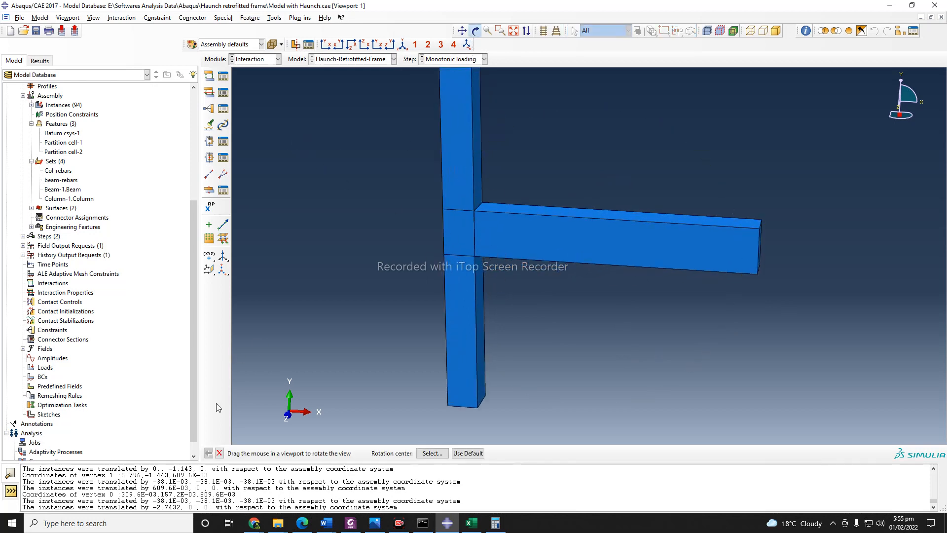
pyautogui.click(220, 452)
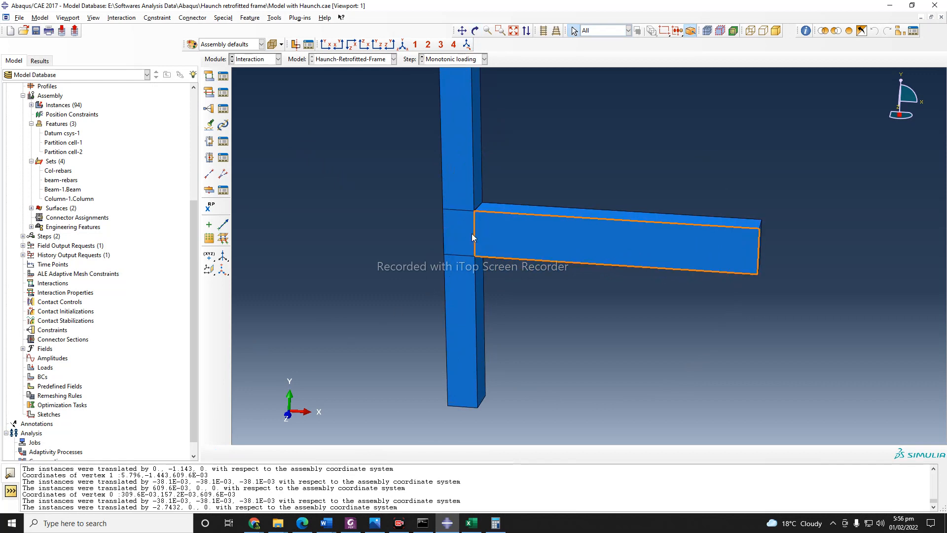
# Step: Start a new Tie constraint named Beam-Col
pyautogui.click(209, 110)
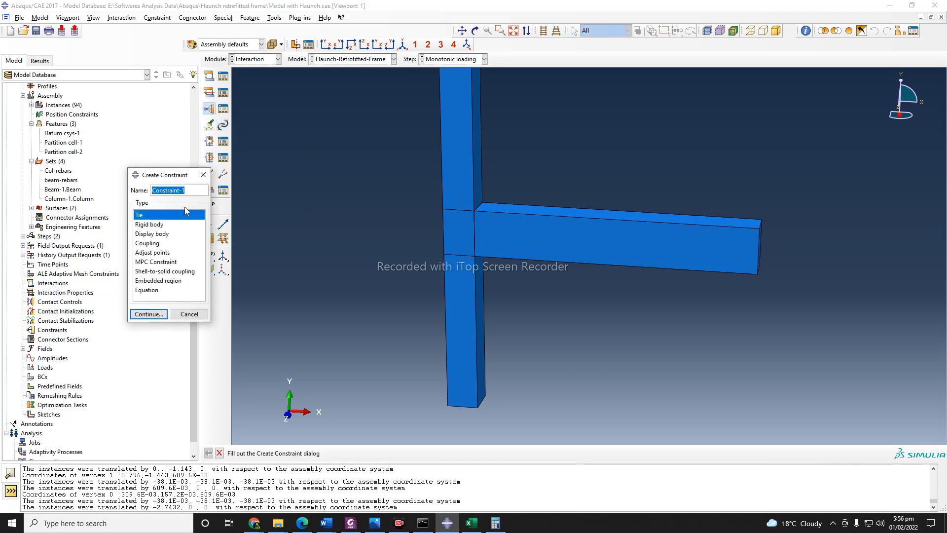
pyautogui.moveTo(179, 176); pyautogui.dragTo(288, 218)
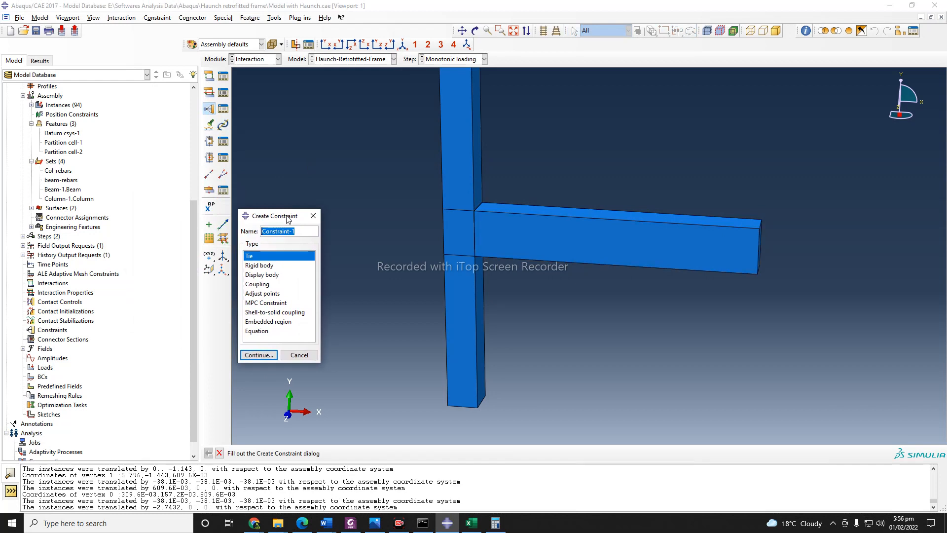
pyautogui.write('Beam-Col')
pyautogui.click(259, 355)
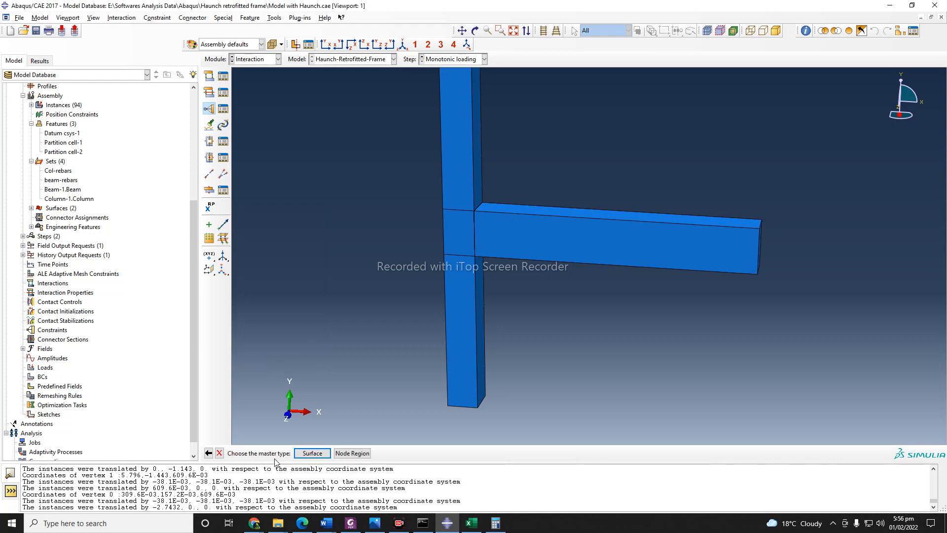
# Step: Assign the existing surface col-surf as the tie's master surface, with selections highlighted in the viewport
pyautogui.scroll(1, 566, 378)
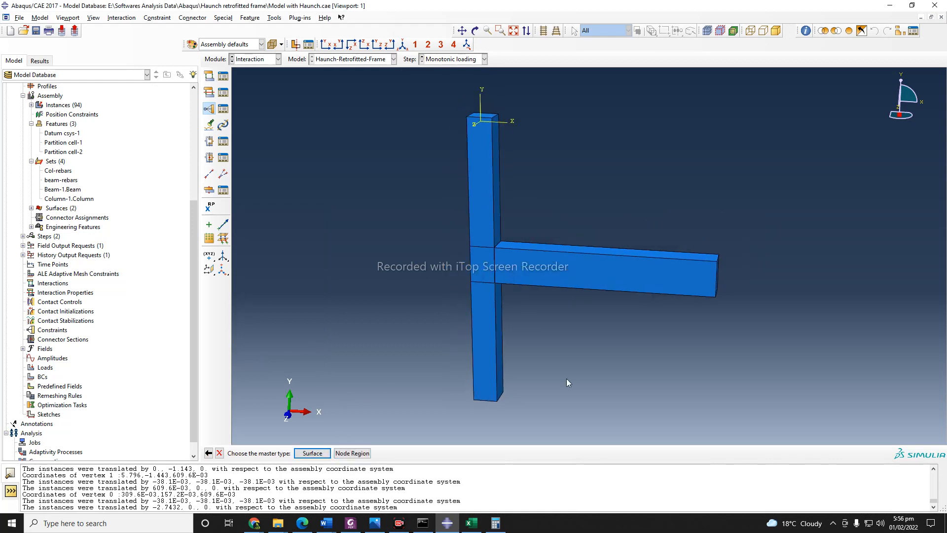
pyautogui.click(312, 453)
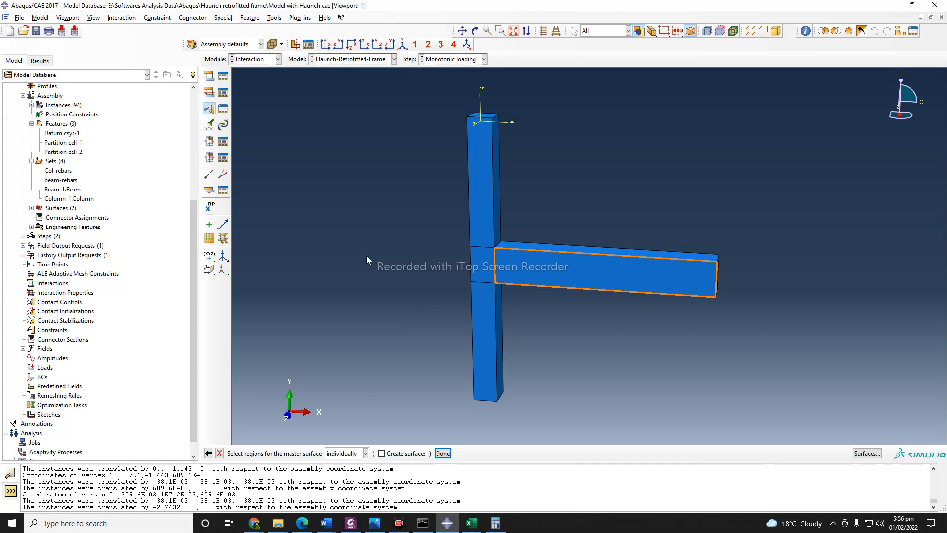
pyautogui.click(867, 453)
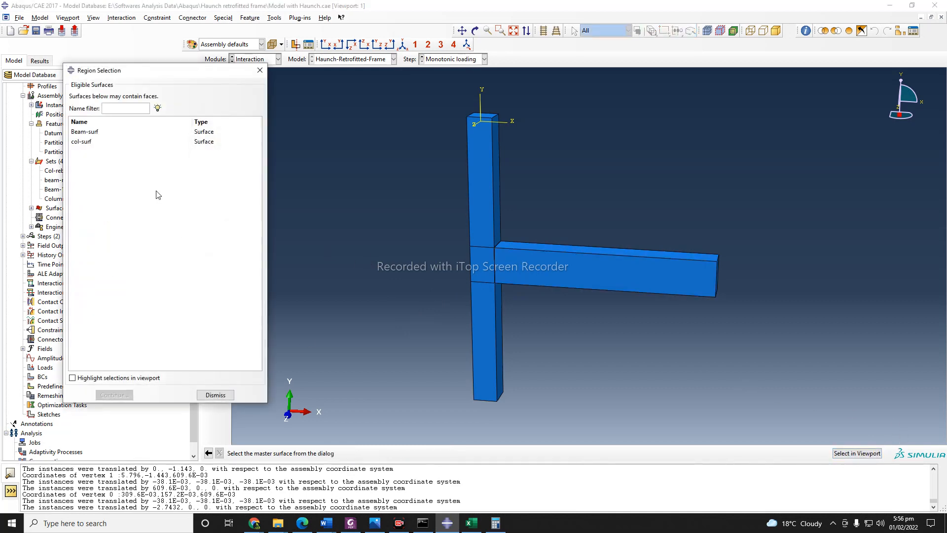
pyautogui.moveTo(148, 75); pyautogui.dragTo(220, 77)
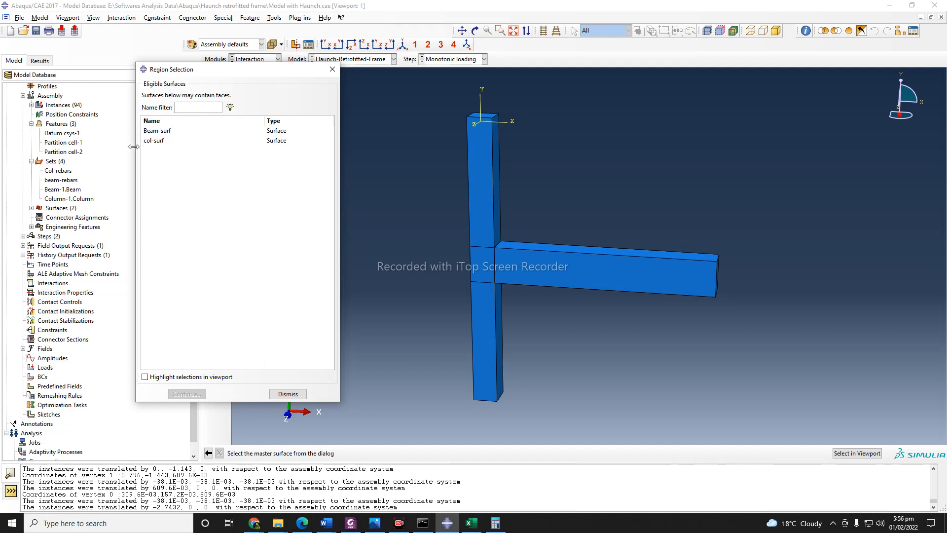
pyautogui.click(157, 142)
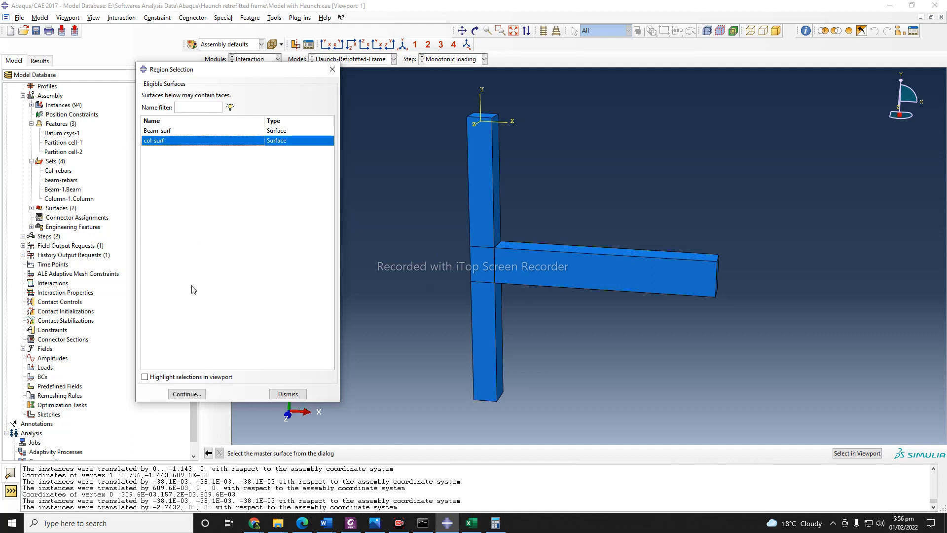
pyautogui.click(145, 377)
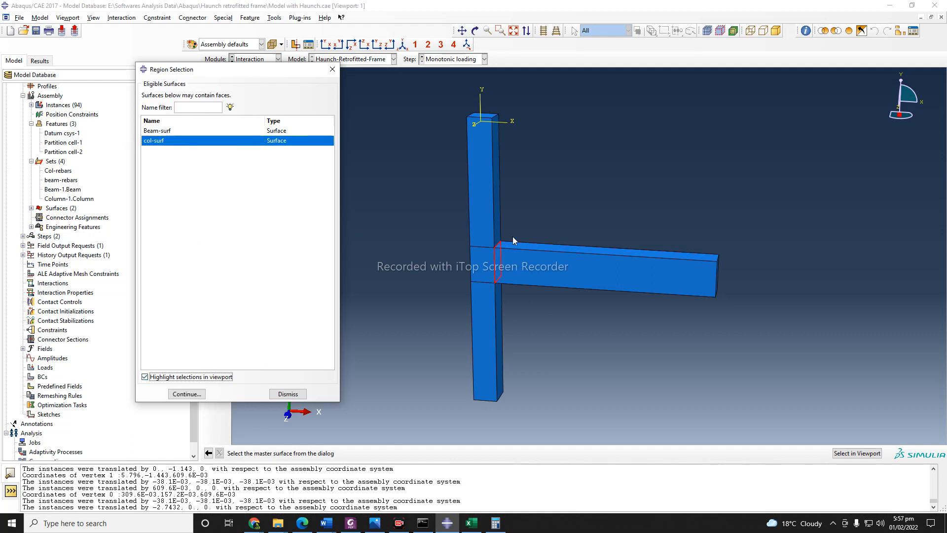
pyautogui.click(186, 394)
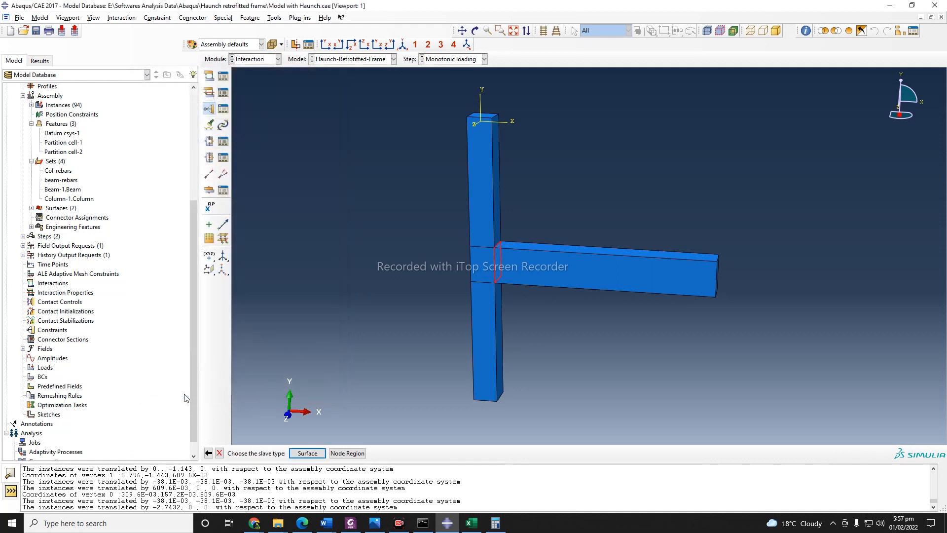
# Step: Assign Beam-surf as the slave surface and create the tie with the Analysis default discretization method and computed default tolerance
pyautogui.click(307, 453)
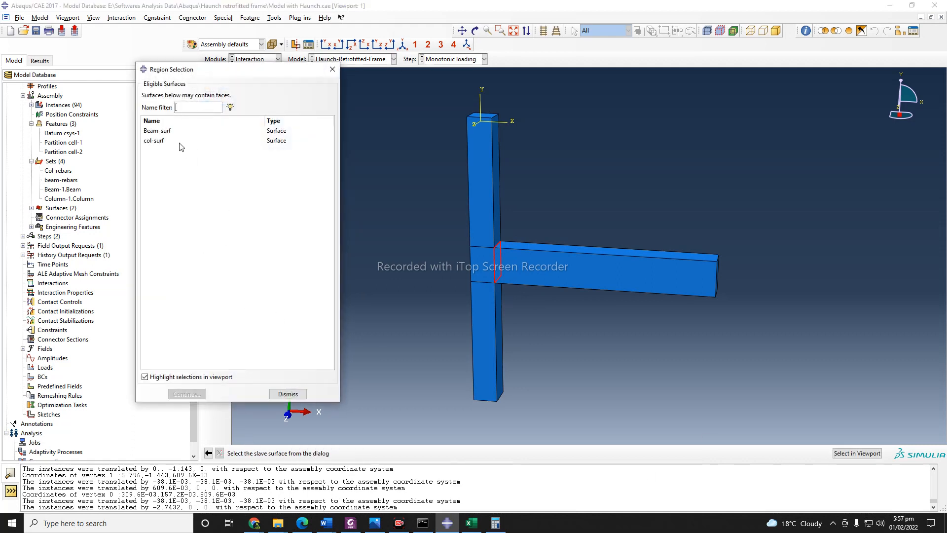
pyautogui.click(168, 132)
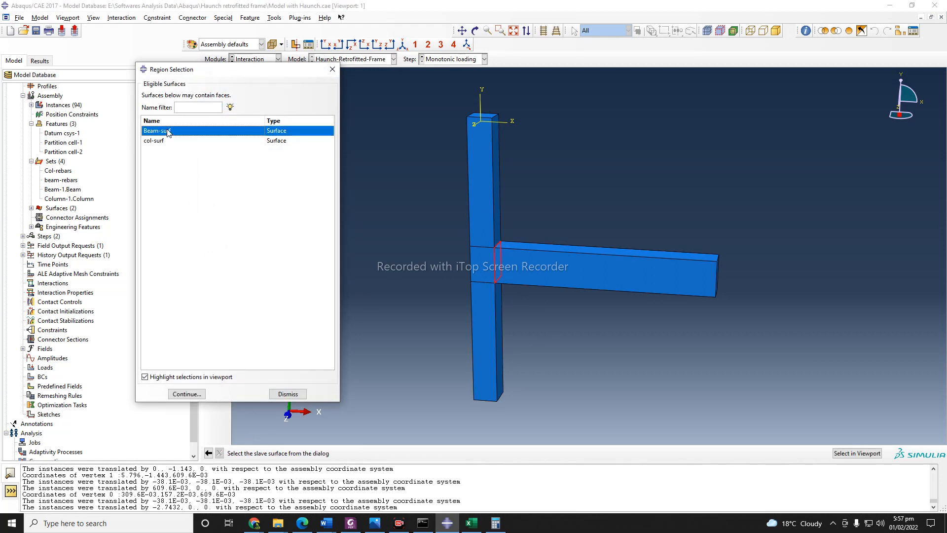
pyautogui.click(190, 394)
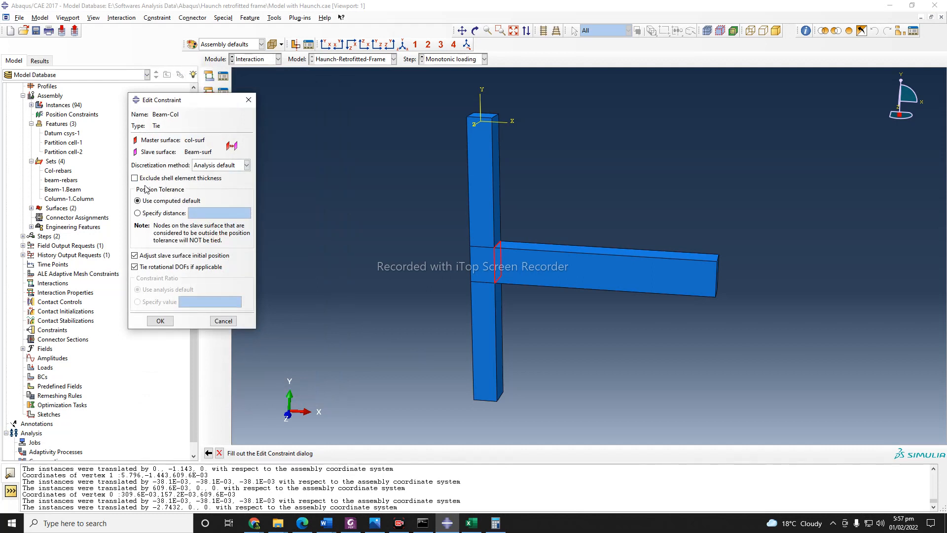
pyautogui.moveTo(187, 101); pyautogui.dragTo(181, 107)
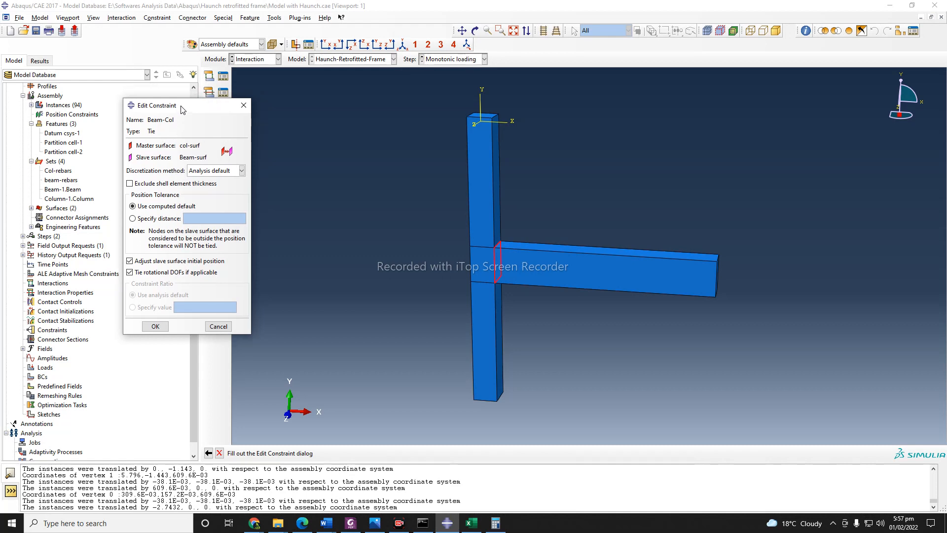
pyautogui.click(241, 170)
pyautogui.click(242, 170)
pyautogui.click(156, 327)
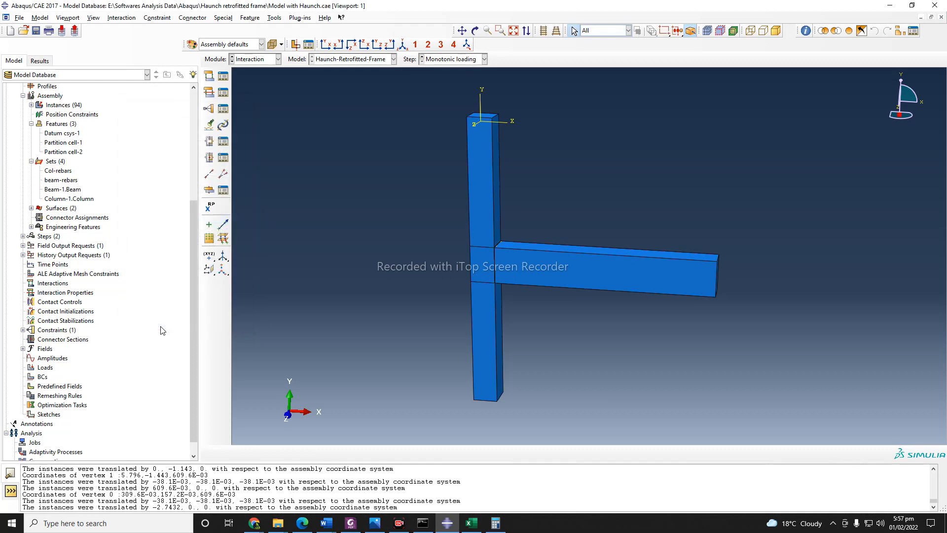
# Step: Review the Beam-Col tie constraint's settings and its tied surfaces at the beam-column joint
pyautogui.scroll(-2, 484, 277)
pyautogui.scroll(-3, 483, 277)
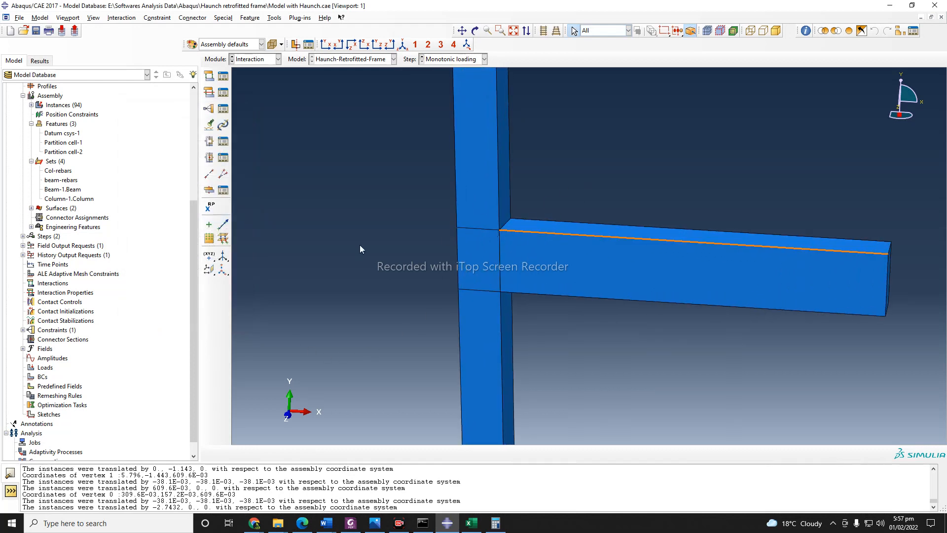
pyautogui.scroll(3, 471, 291)
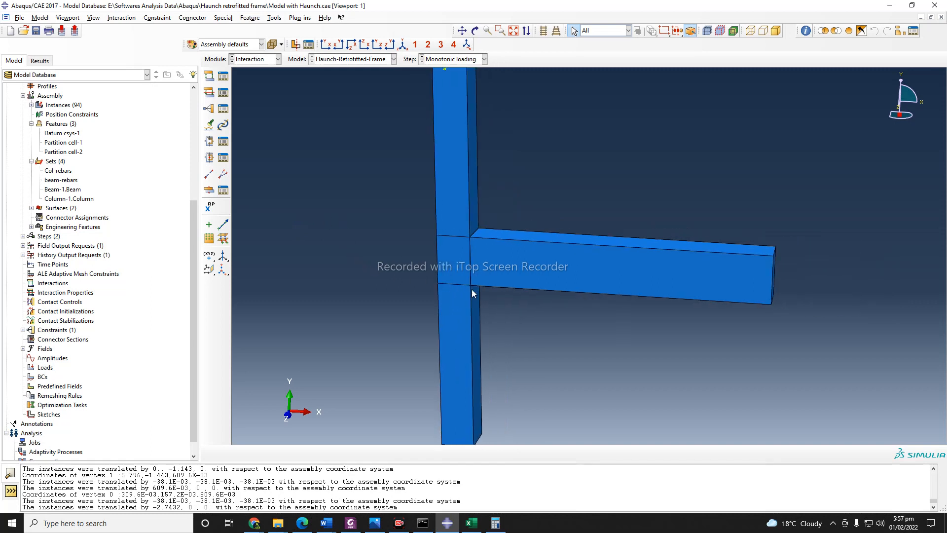
pyautogui.scroll(1, 623, 344)
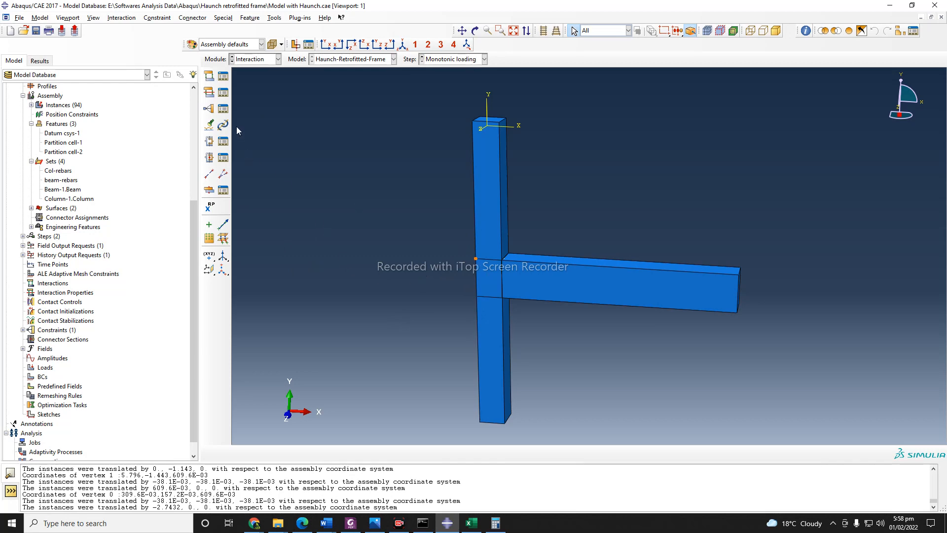
pyautogui.click(223, 109)
pyautogui.moveTo(269, 170)
pyautogui.mouseDown()
pyautogui.moveTo(253, 169)
pyautogui.moveTo(265, 169)
pyautogui.mouseUp()
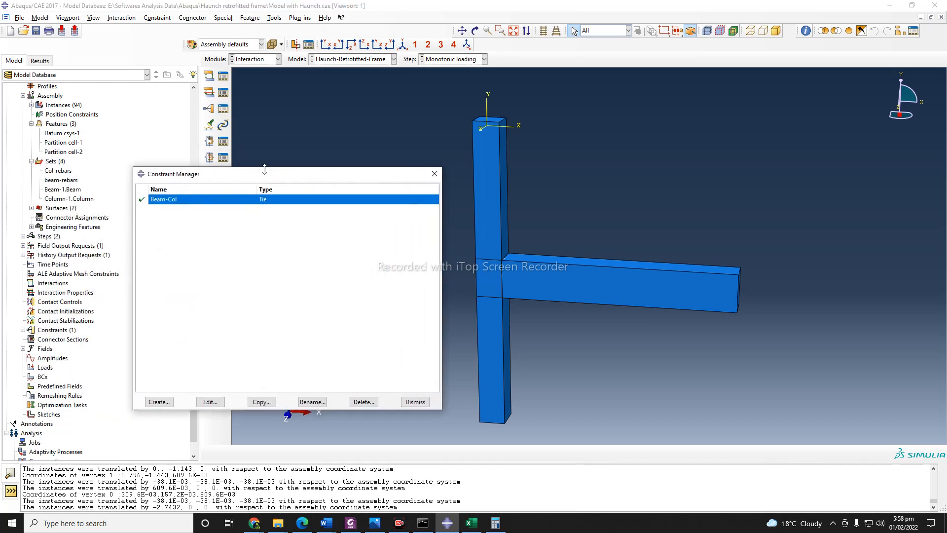
pyautogui.click(210, 401)
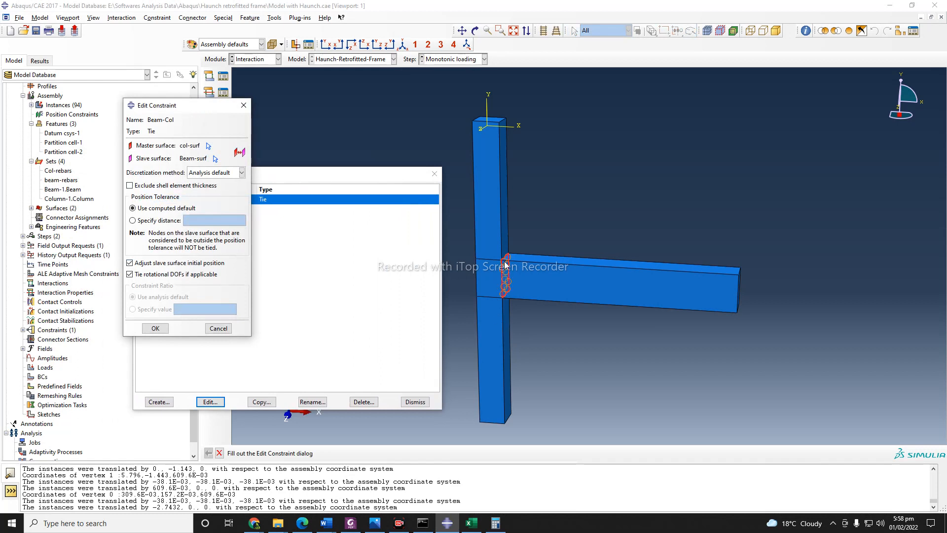
pyautogui.click(157, 329)
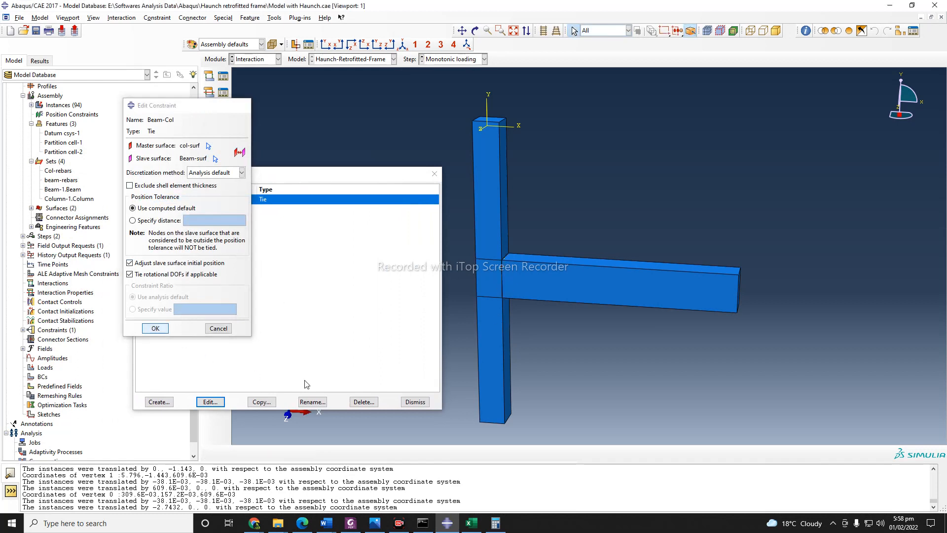
pyautogui.click(414, 401)
pyautogui.scroll(2, 399, 207)
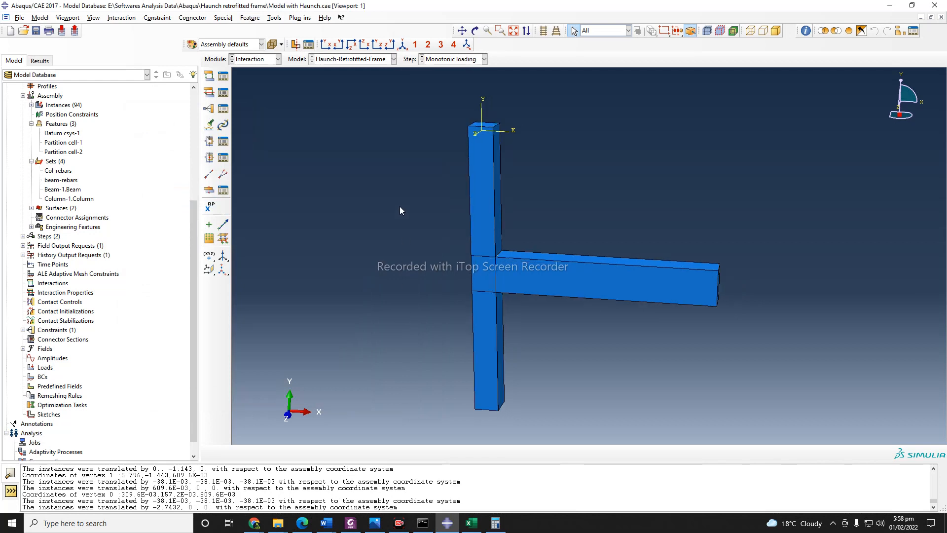
# Step: Start a new Embedded region constraint named Beam-rebars
pyautogui.scroll(-1, 587, 384)
pyautogui.click(483, 246)
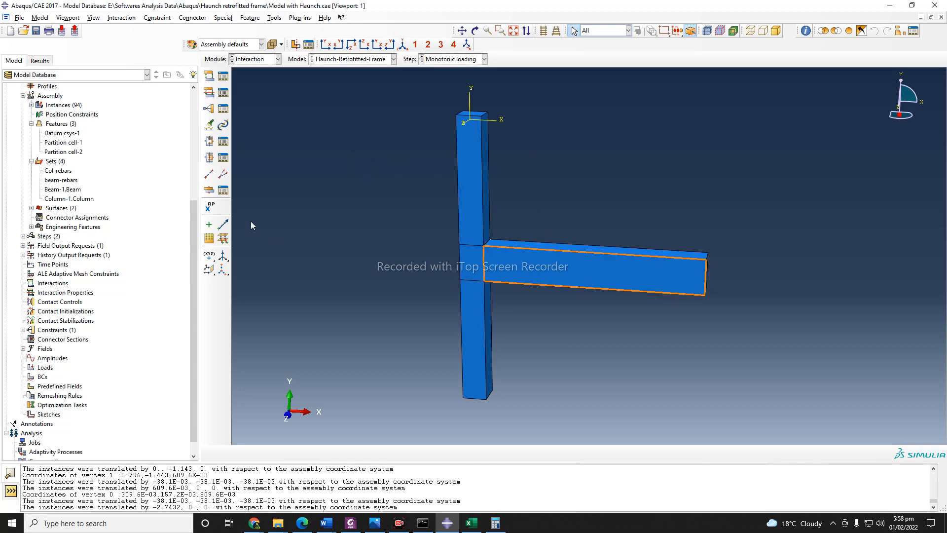
pyautogui.click(209, 110)
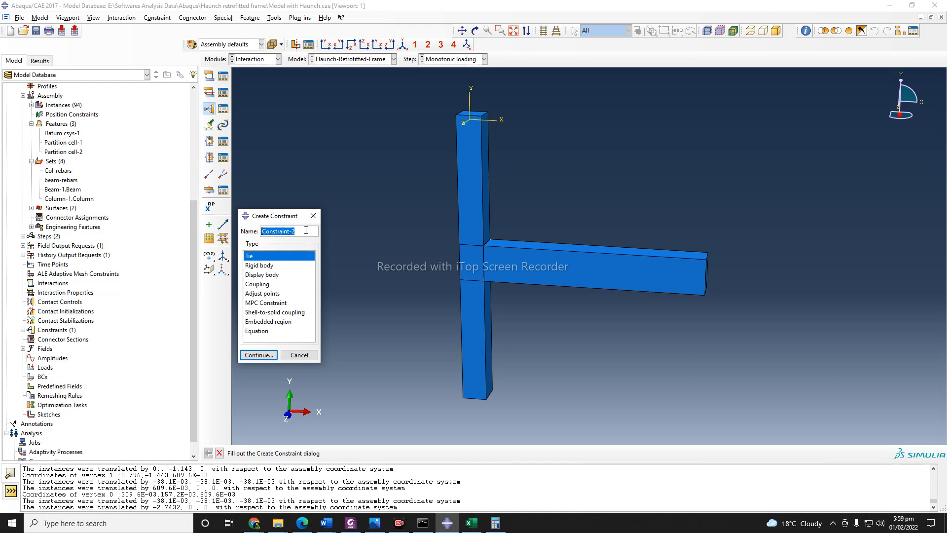
pyautogui.write('Beam-rebars')
pyautogui.click(271, 322)
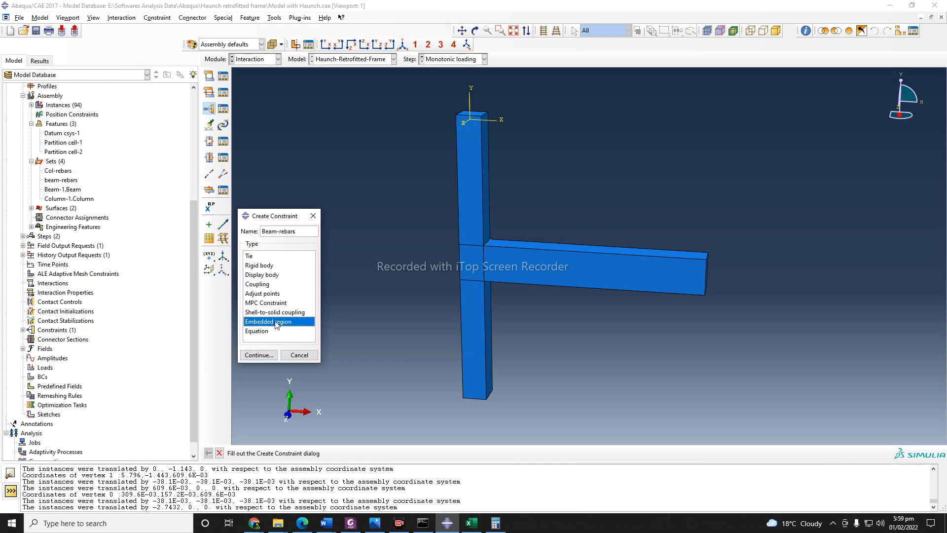
pyautogui.click(258, 355)
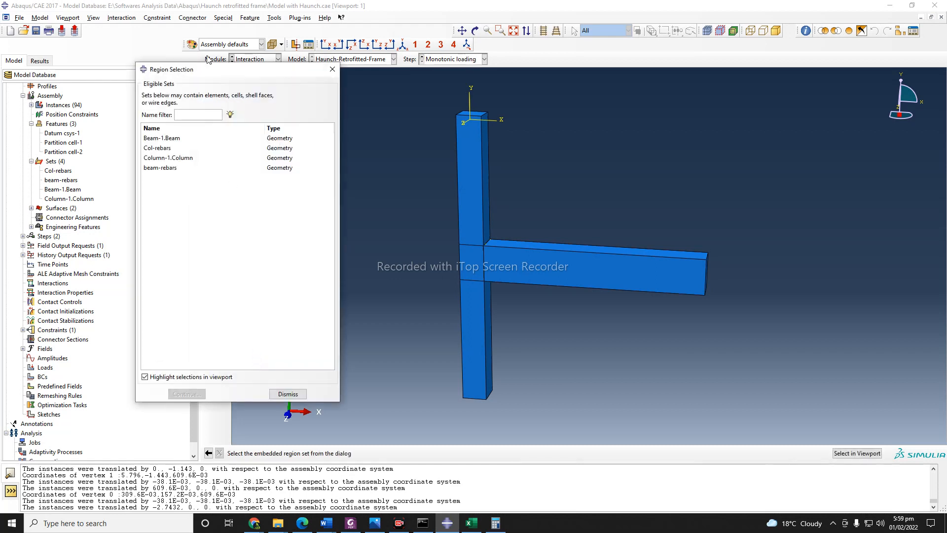
# Step: Assign the existing set beam-rebars as the embedded region, keeping the beam clear of the selection dialog
pyautogui.moveTo(261, 75); pyautogui.dragTo(261, 62)
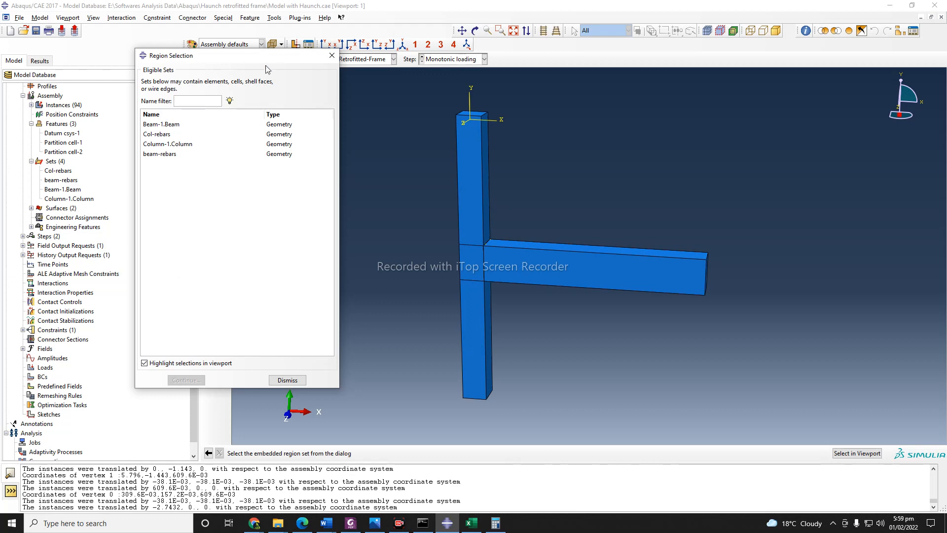
pyautogui.moveTo(264, 59); pyautogui.dragTo(269, 78)
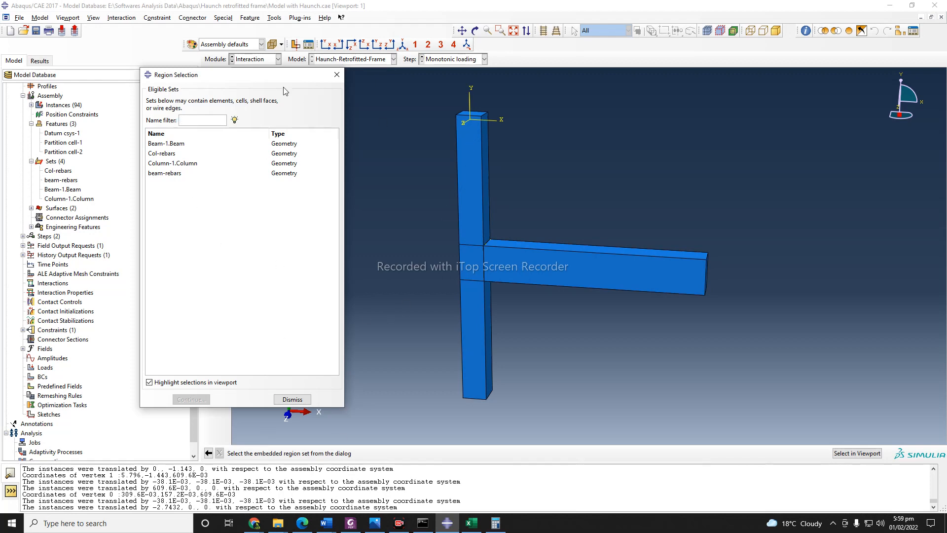
pyautogui.moveTo(283, 76); pyautogui.dragTo(390, 83)
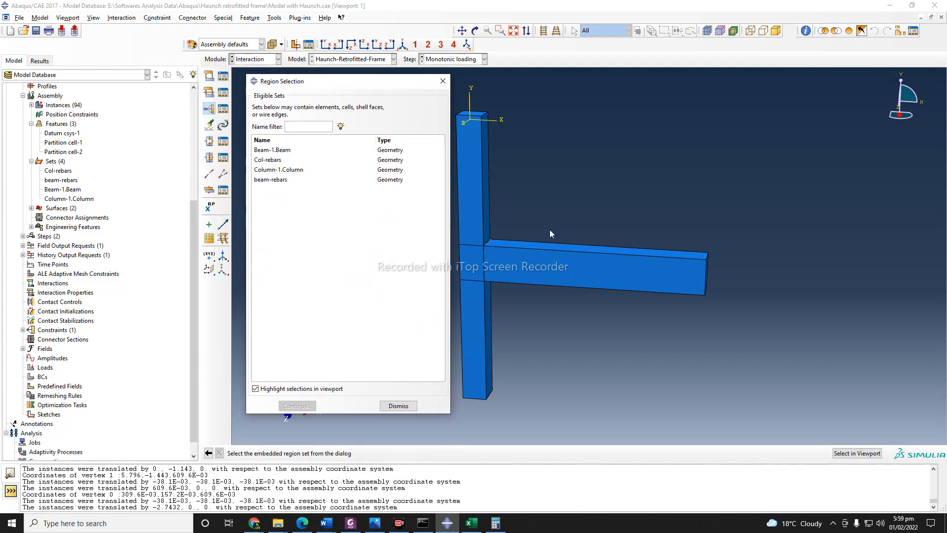
pyautogui.click(281, 181)
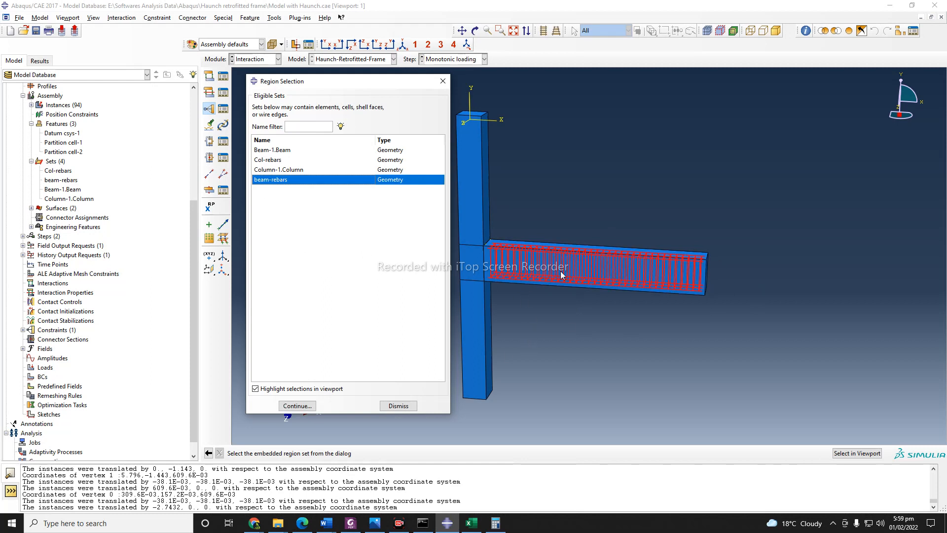
pyautogui.click(297, 406)
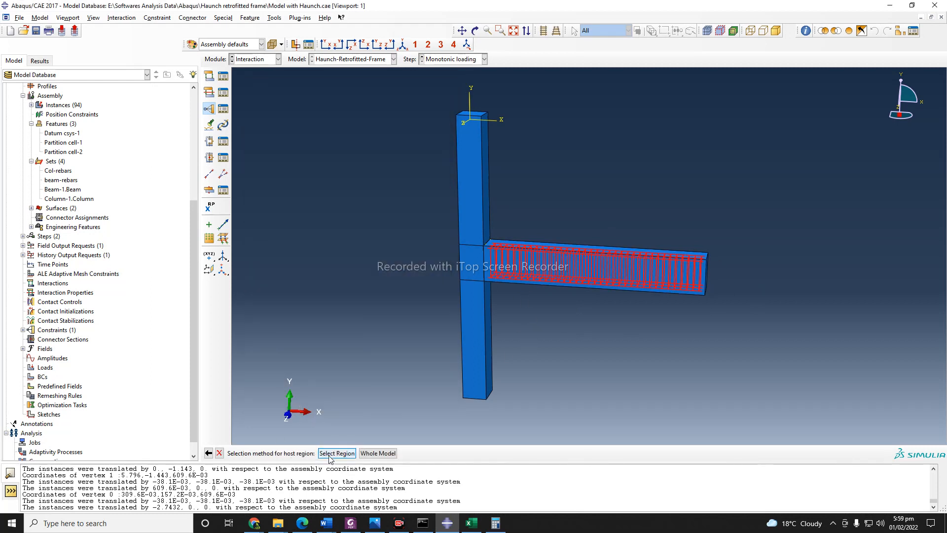
# Step: Assign the set Beam-1.Beam as the host region and create the constraint with both tolerance methods and the default fractional exterior tolerance of 0.05
pyautogui.click(344, 453)
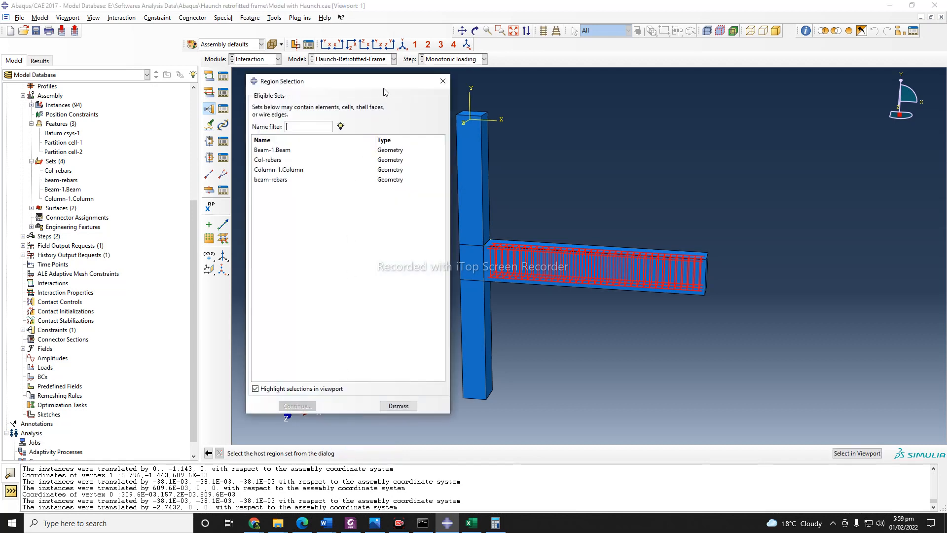
pyautogui.moveTo(381, 80); pyautogui.dragTo(290, 80)
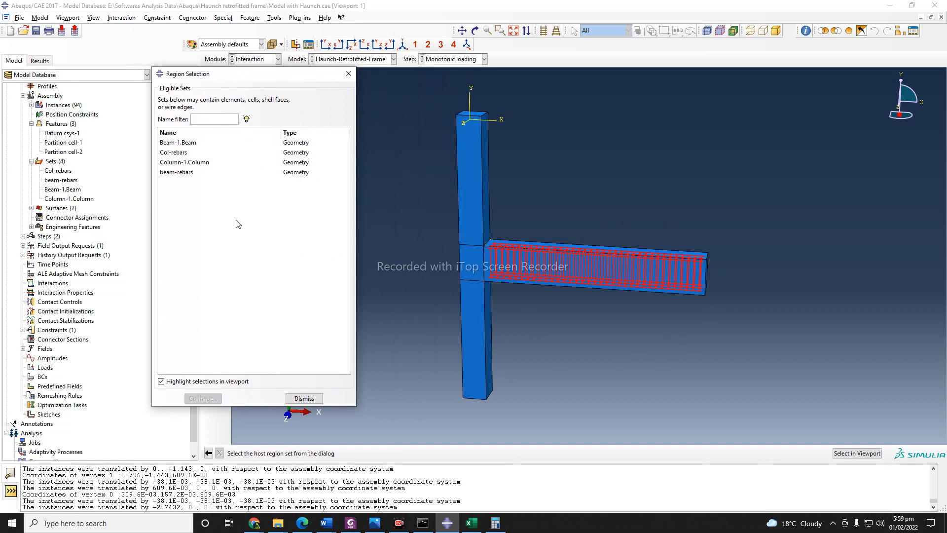
pyautogui.click(196, 143)
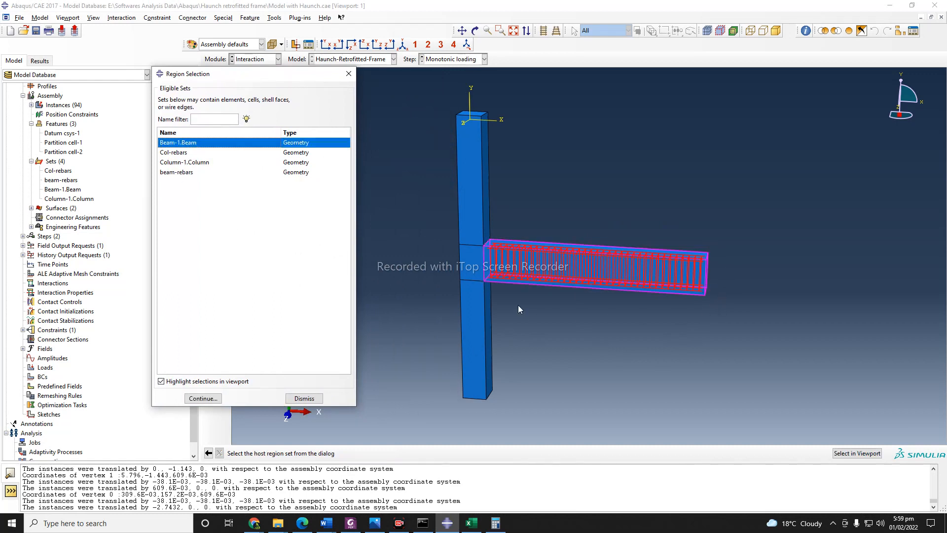
pyautogui.click(206, 398)
pyautogui.click(189, 262)
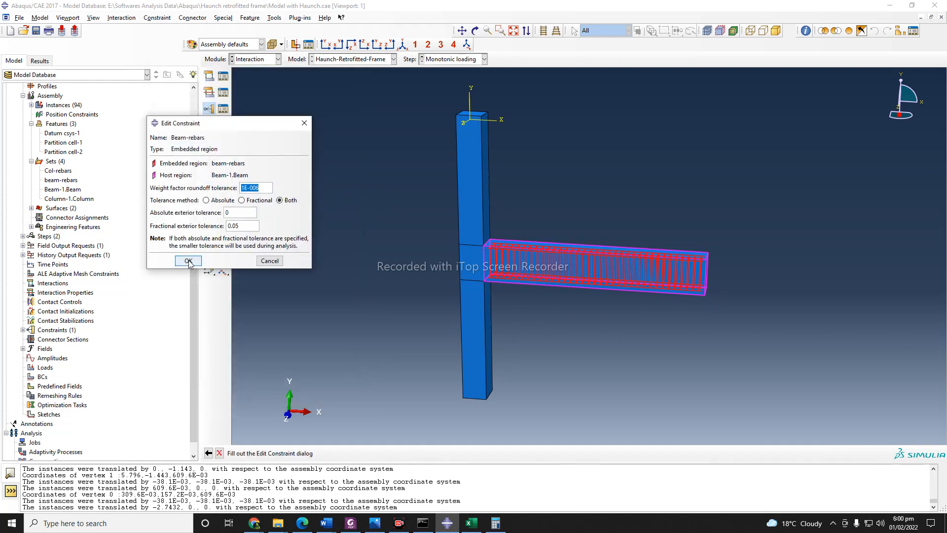
pyautogui.click(189, 261)
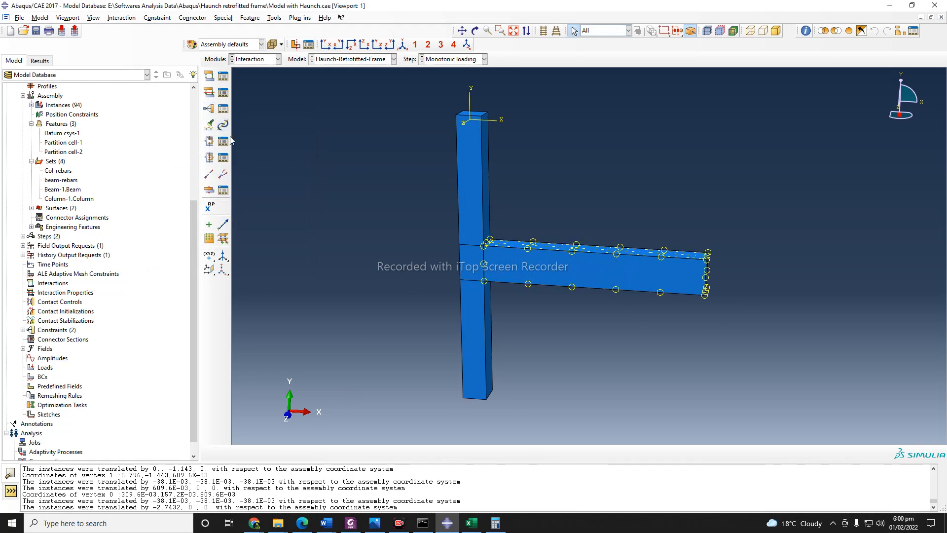
# Step: Start another Embedded region constraint named Col-rebars
pyautogui.click(211, 110)
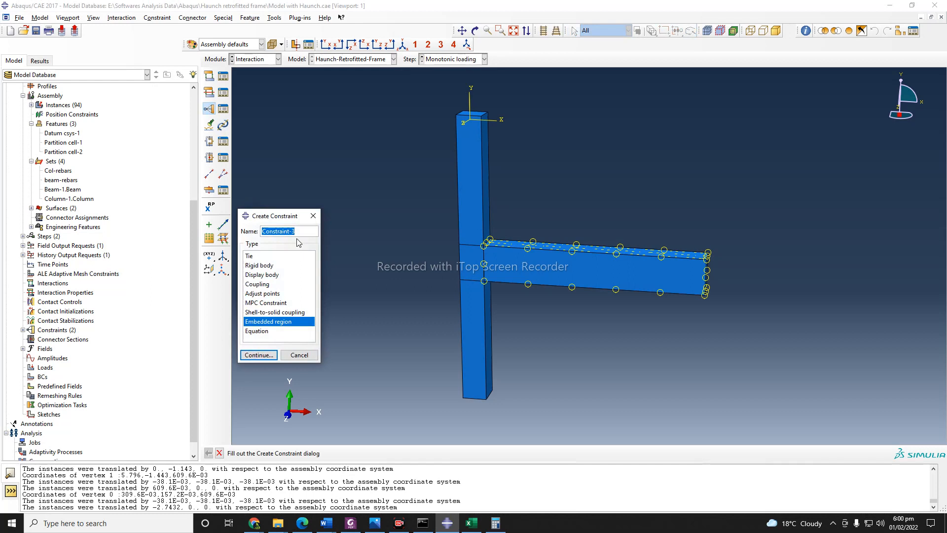
pyautogui.write('Col-rebards')
pyautogui.press('BackSpace')
pyautogui.press('BackSpace')
pyautogui.write('s')
pyautogui.click(256, 357)
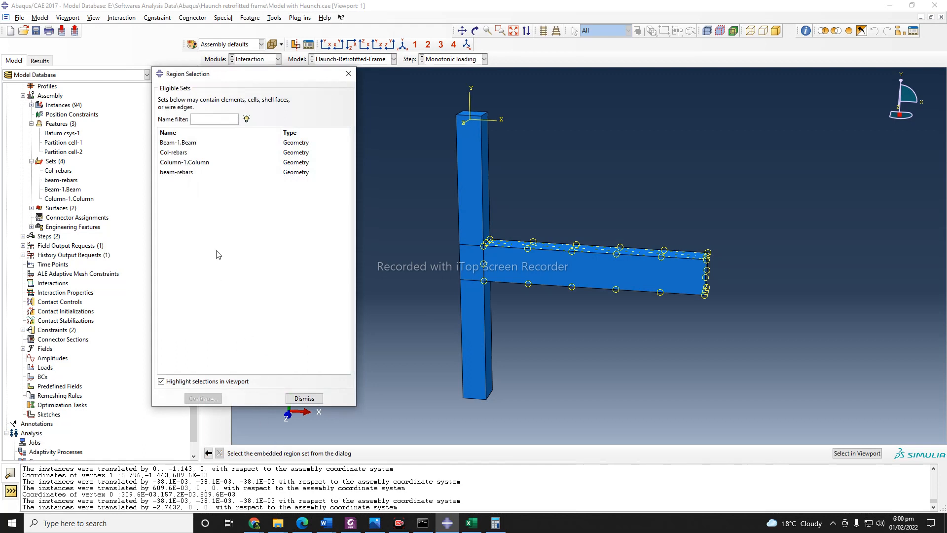
# Step: Assign the existing set Col-rebars as the embedded region, with selections highlighted in the viewport
pyautogui.click(191, 156)
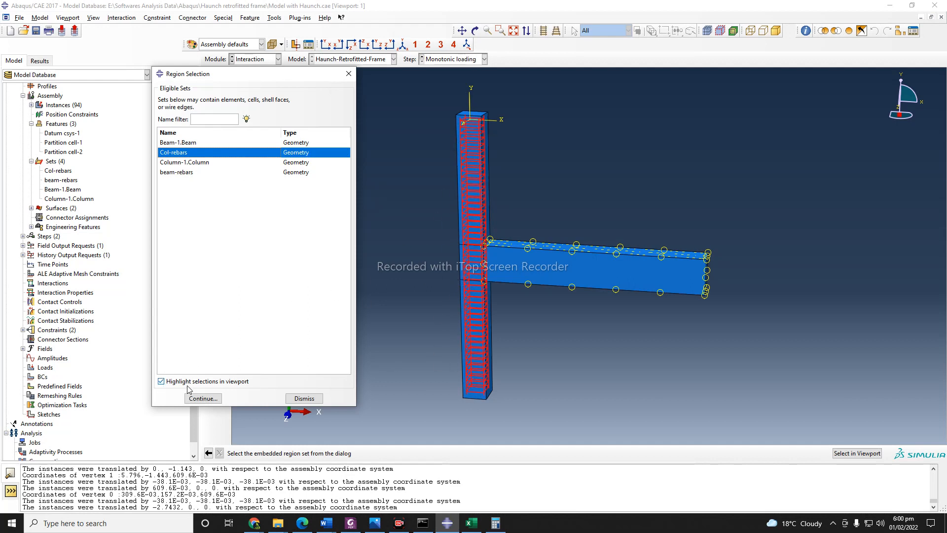
pyautogui.click(161, 382)
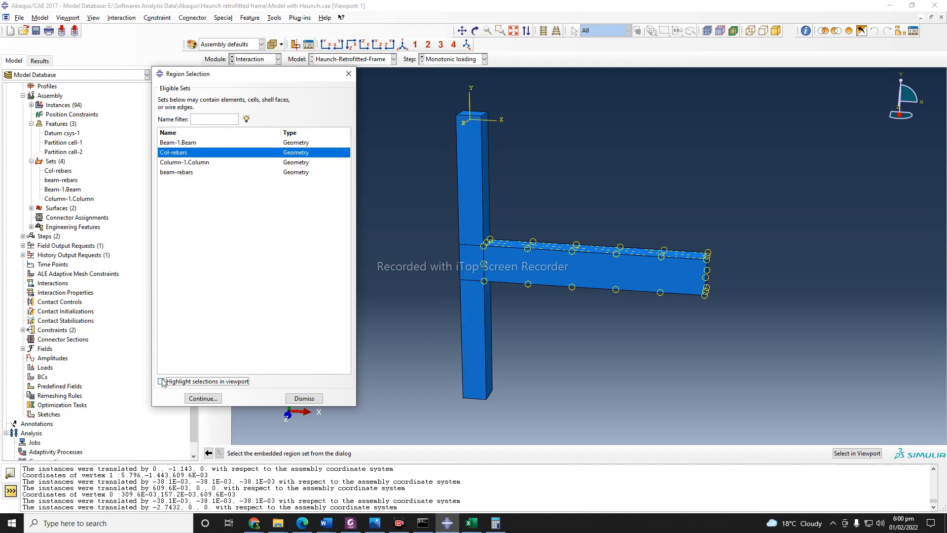
pyautogui.click(197, 145)
pyautogui.click(200, 152)
pyautogui.click(193, 165)
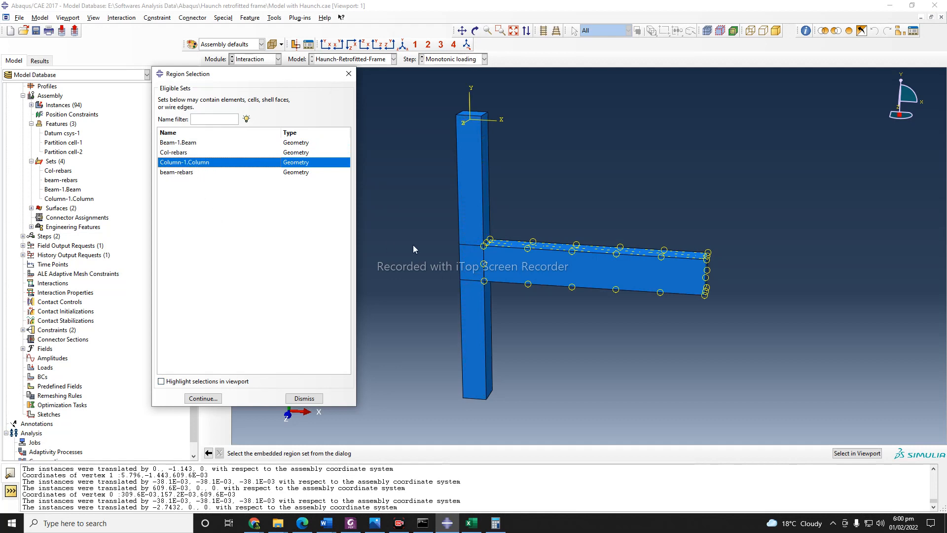
pyautogui.click(195, 155)
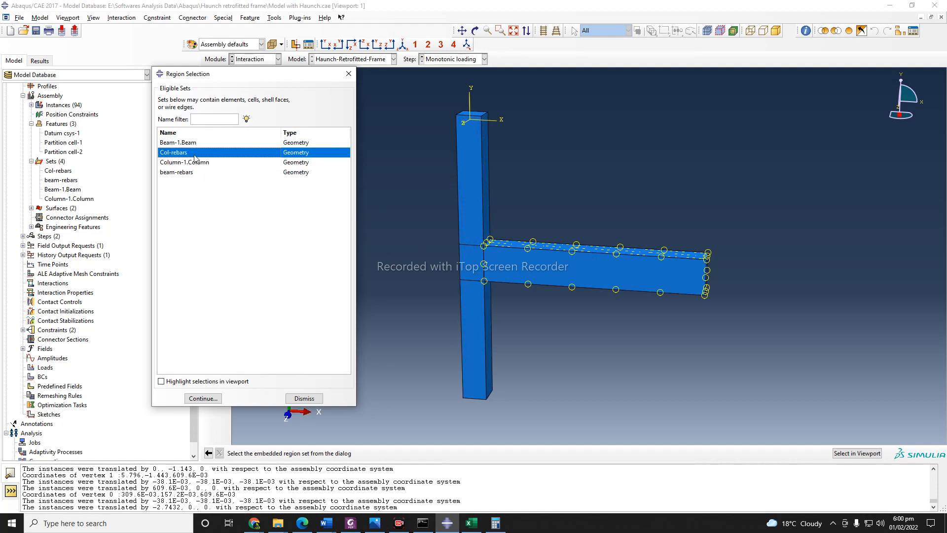
pyautogui.click(161, 381)
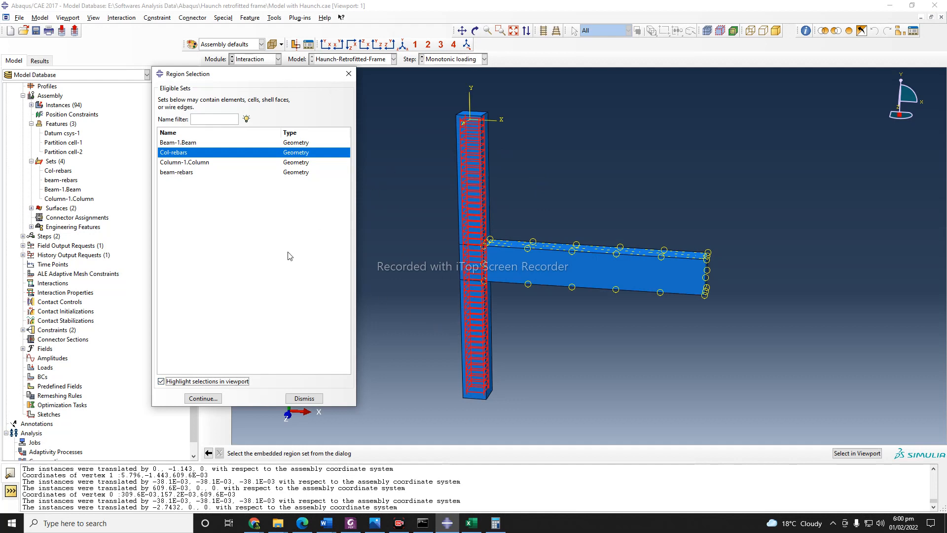
pyautogui.click(202, 398)
# Step: Assign the set Column-1.Column as the host region for the column rebars and create the constraint with default tolerances
pyautogui.click(339, 452)
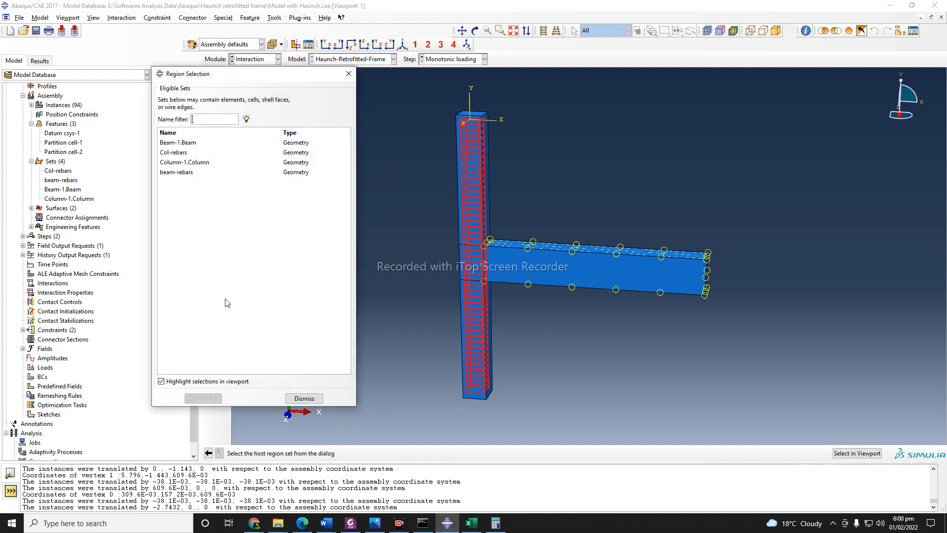
pyautogui.click(201, 163)
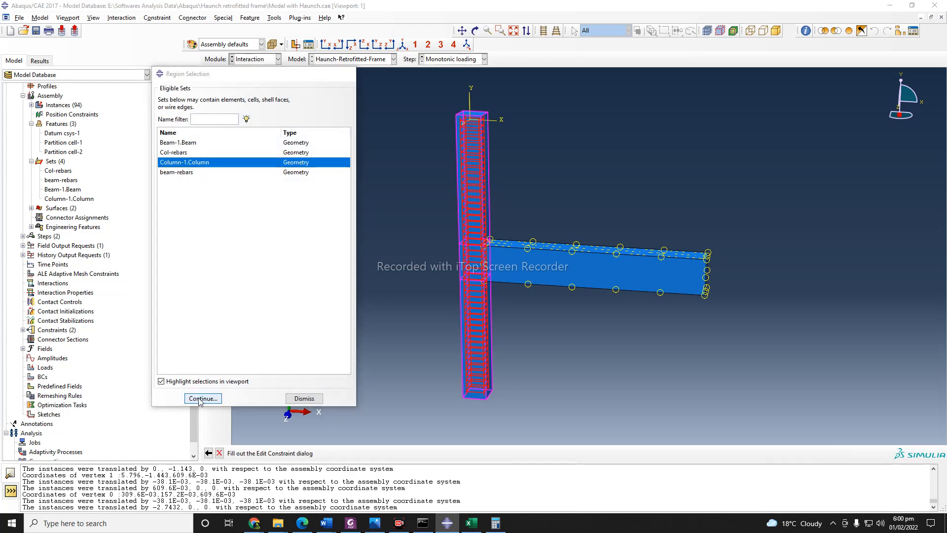
pyautogui.click(202, 398)
pyautogui.click(187, 262)
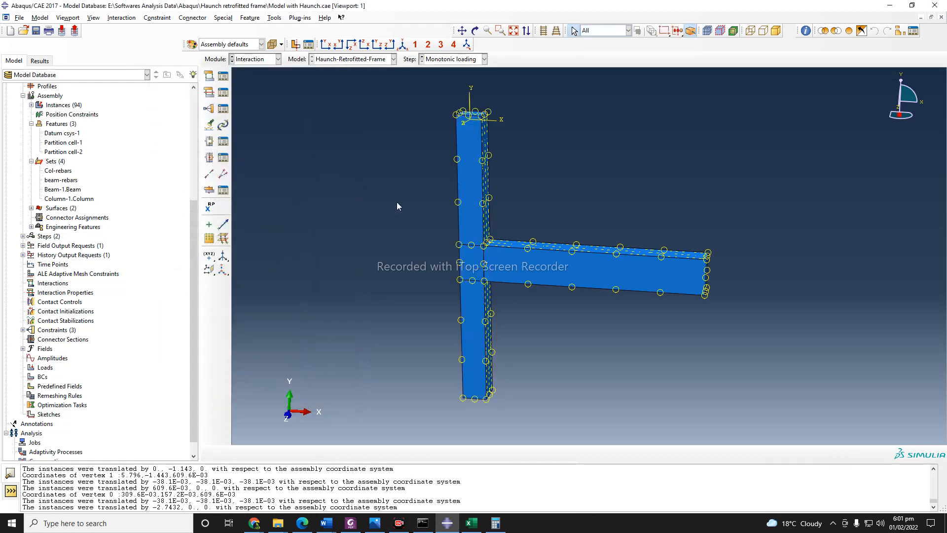